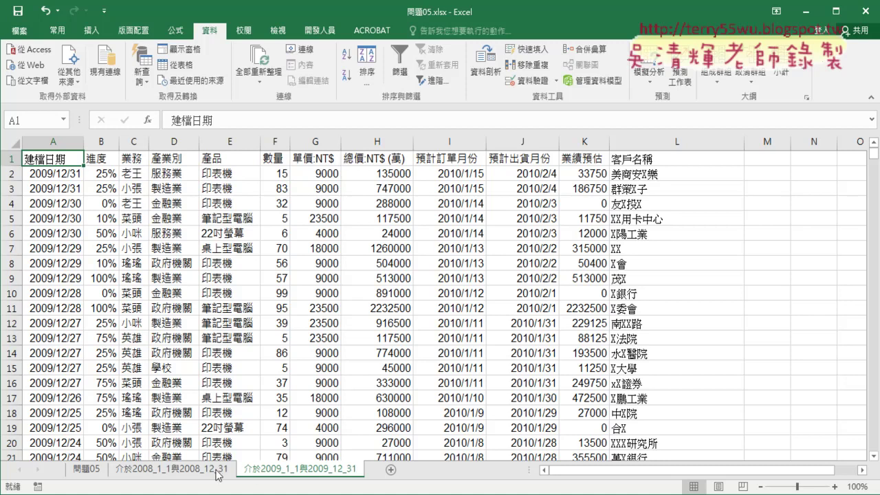
On the 問題05 sheet, bring up the macro assignment for the 篩選建檔日期 button.
{"action": "left_click", "coordinate": [87, 469]}
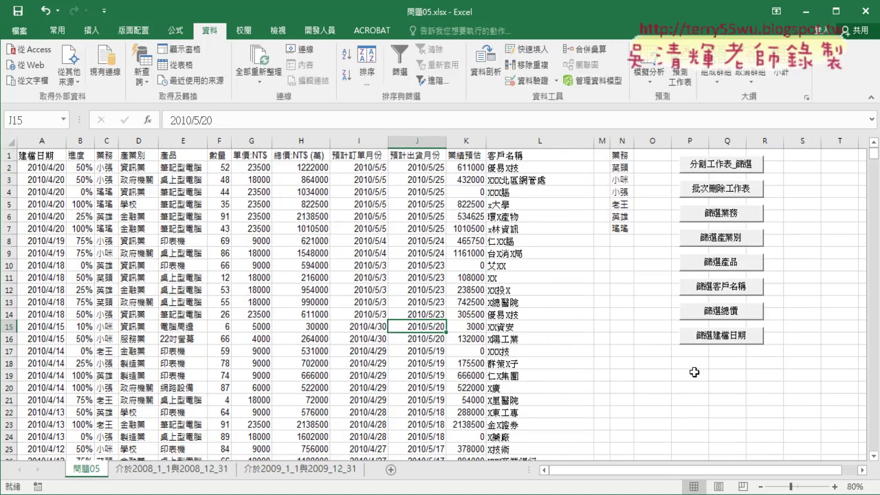
{"action": "right_click", "coordinate": [717, 342]}
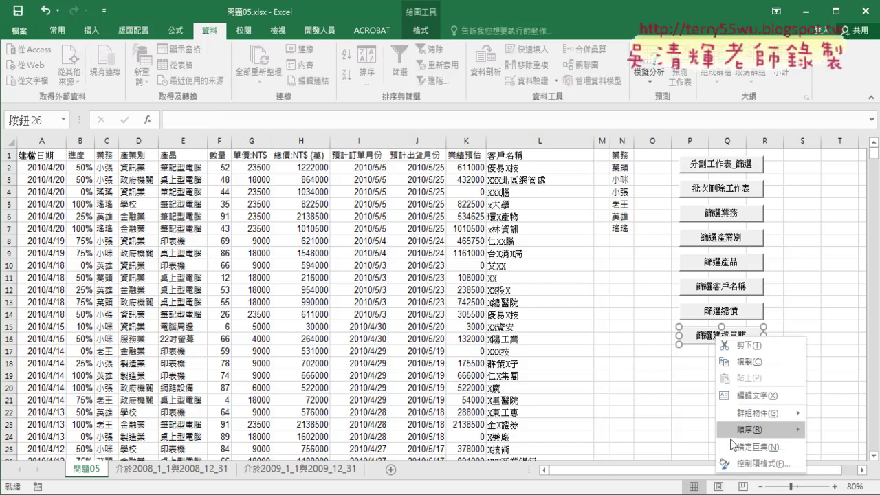
{"action": "left_click", "coordinate": [729, 444]}
Edit the assigned macro, locate Sub 篩選建檔日期() in Module1 and highlight 建檔日期 in its name.
{"action": "left_click", "coordinate": [834, 257]}
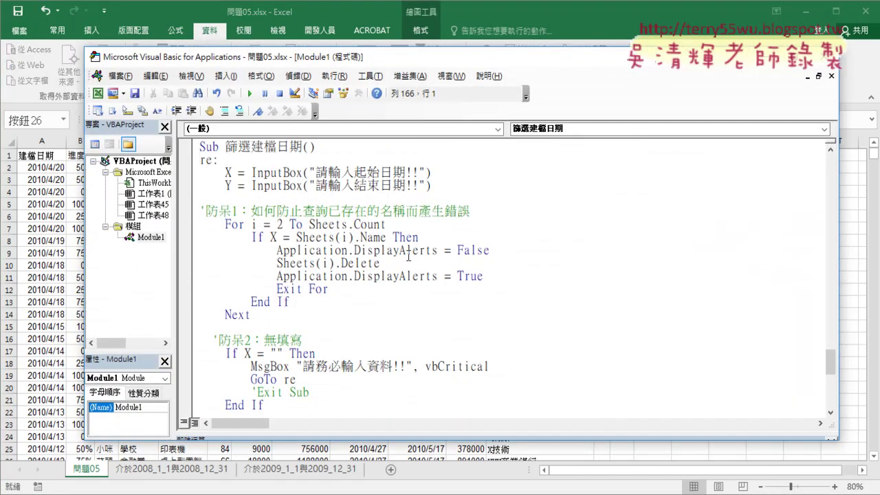
{"action": "scroll", "coordinate": [409, 259], "scroll_direction": "up", "scroll_amount": 5}
{"action": "scroll", "coordinate": [408, 259], "scroll_direction": "up", "scroll_amount": 4}
{"action": "scroll", "coordinate": [409, 258], "scroll_direction": "up", "scroll_amount": 9}
{"action": "scroll", "coordinate": [409, 258], "scroll_direction": "up", "scroll_amount": 2}
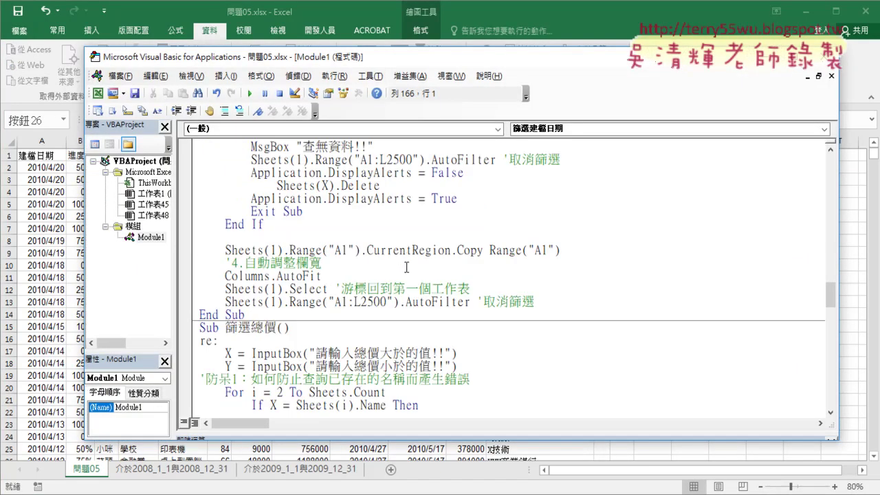
{"action": "scroll", "coordinate": [408, 258], "scroll_direction": "down", "scroll_amount": 2}
{"action": "scroll", "coordinate": [369, 252], "scroll_direction": "down", "scroll_amount": 5}
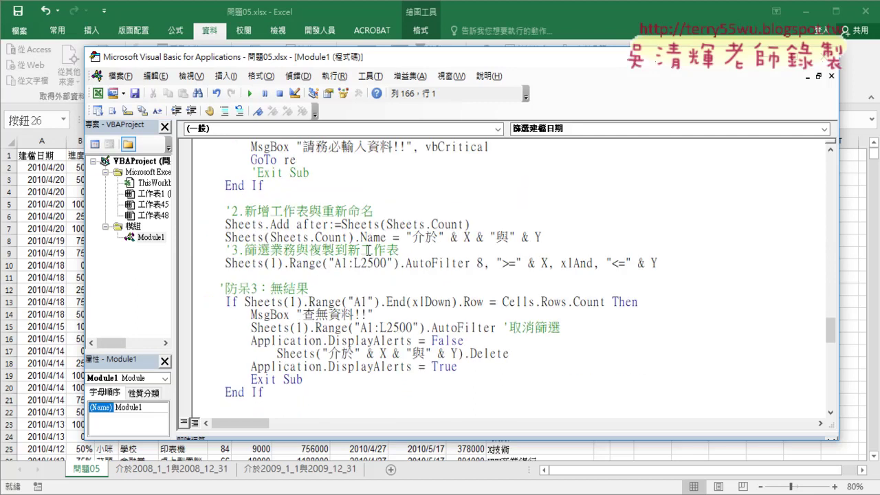
{"action": "scroll", "coordinate": [368, 252], "scroll_direction": "down", "scroll_amount": 5}
{"action": "scroll", "coordinate": [368, 251], "scroll_direction": "down", "scroll_amount": 6}
{"action": "scroll", "coordinate": [369, 251], "scroll_direction": "up", "scroll_amount": 5}
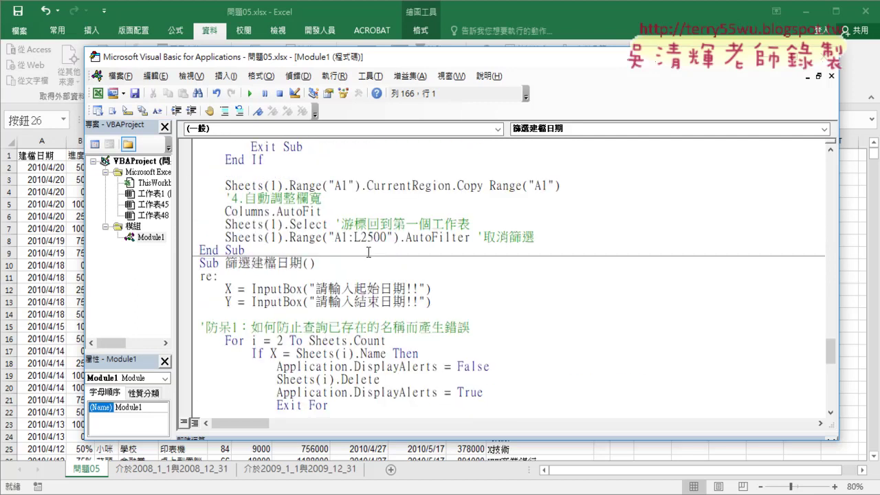
{"action": "scroll", "coordinate": [369, 252], "scroll_direction": "down", "scroll_amount": 2}
{"action": "left_click_drag", "start_coordinate": [251, 185], "coordinate": [304, 185]}
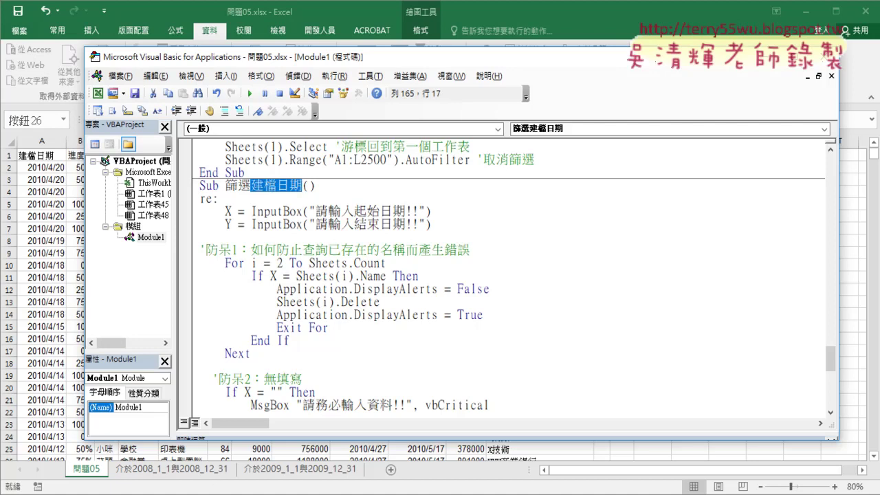
{"action": "mouse_move", "coordinate": [143, 492]}
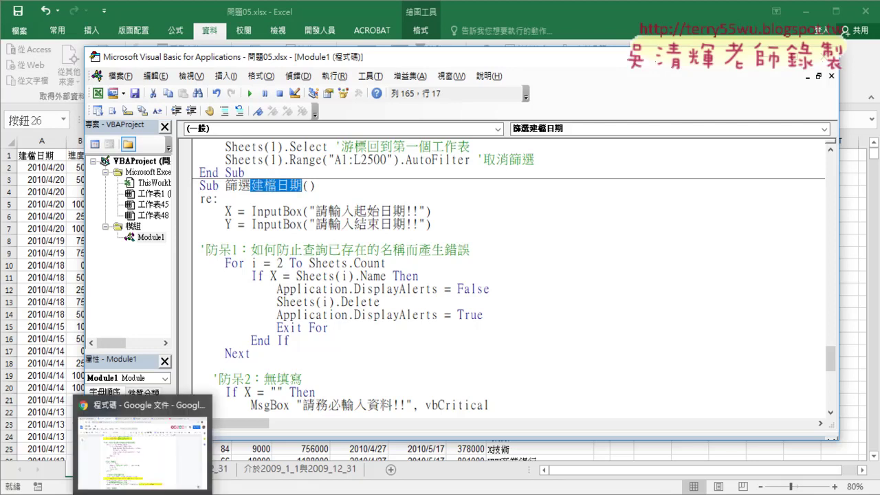
{"action": "left_click", "coordinate": [162, 454]}
{"action": "scroll", "coordinate": [351, 340], "scroll_direction": "up", "scroll_amount": 2}
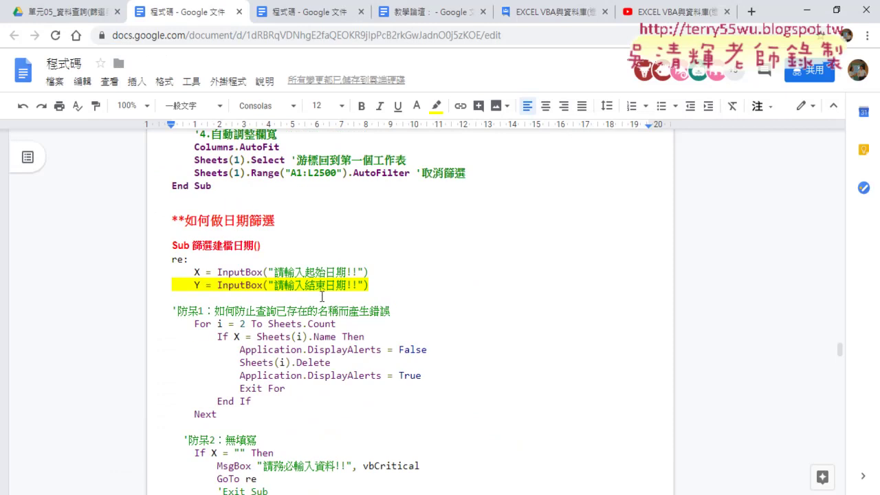
{"action": "type", "text": ":"}
{"action": "left_click_drag", "start_coordinate": [274, 272], "coordinate": [357, 273]}
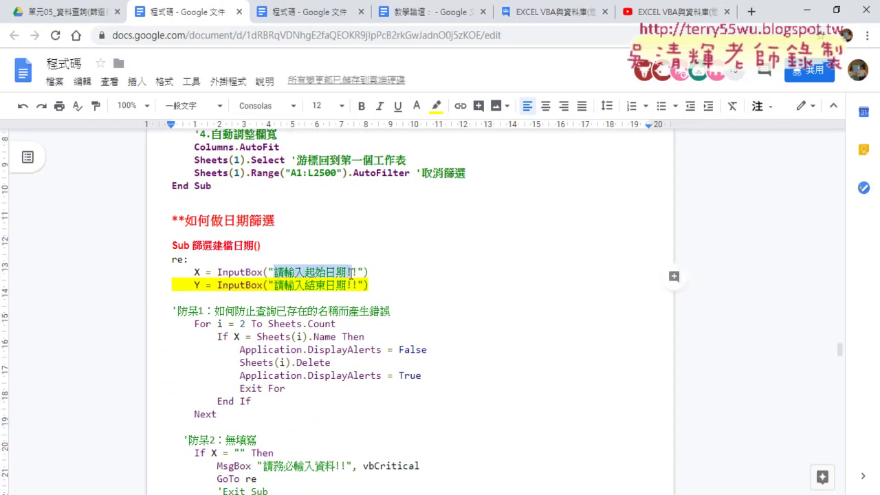
{"action": "left_click_drag", "start_coordinate": [275, 285], "coordinate": [358, 285]}
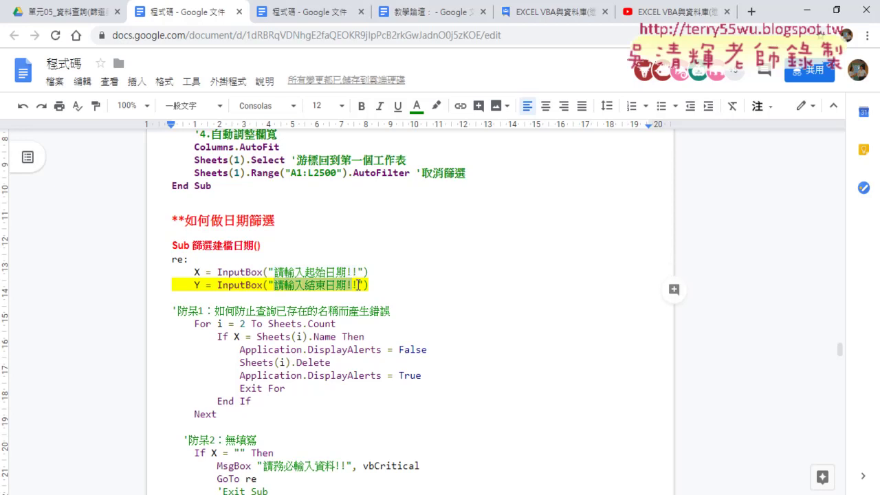
{"action": "scroll", "coordinate": [381, 294], "scroll_direction": "down", "scroll_amount": 3}
{"action": "scroll", "coordinate": [381, 294], "scroll_direction": "down", "scroll_amount": 2}
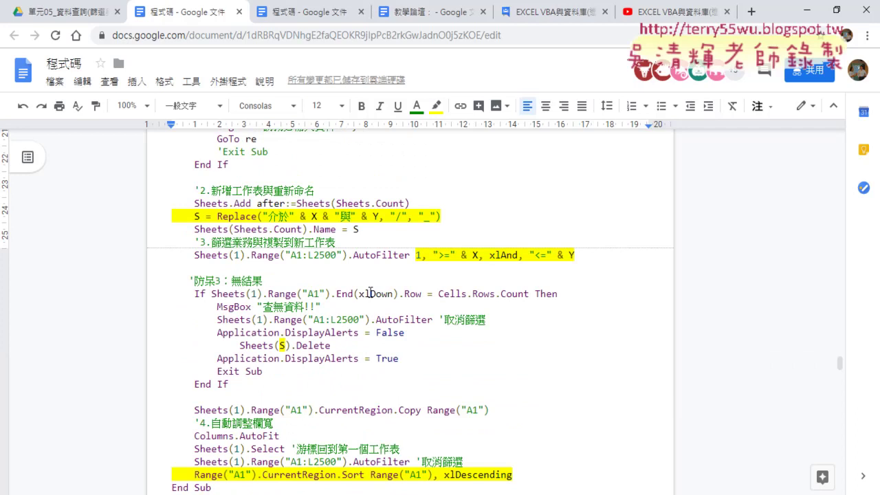
{"action": "left_click_drag", "start_coordinate": [442, 217], "coordinate": [170, 218]}
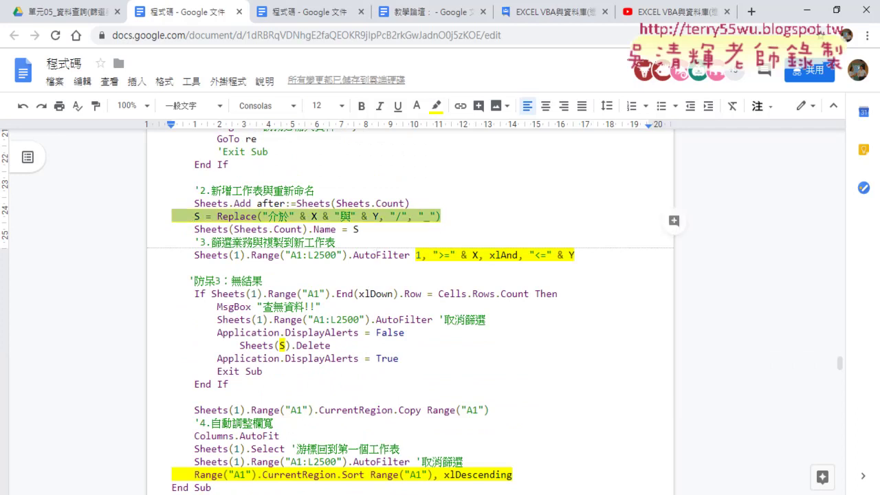
{"action": "mouse_move", "coordinate": [173, 494]}
{"action": "left_click", "coordinate": [222, 464]}
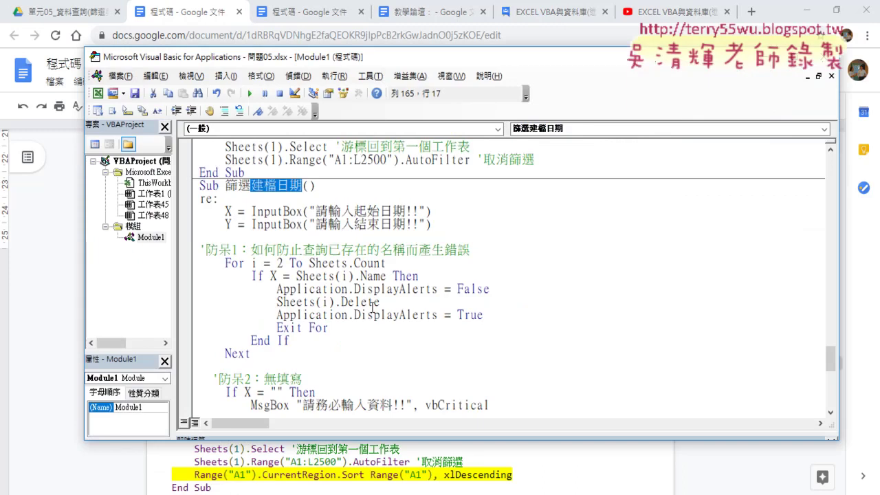
{"action": "scroll", "coordinate": [372, 308], "scroll_direction": "down", "scroll_amount": 4}
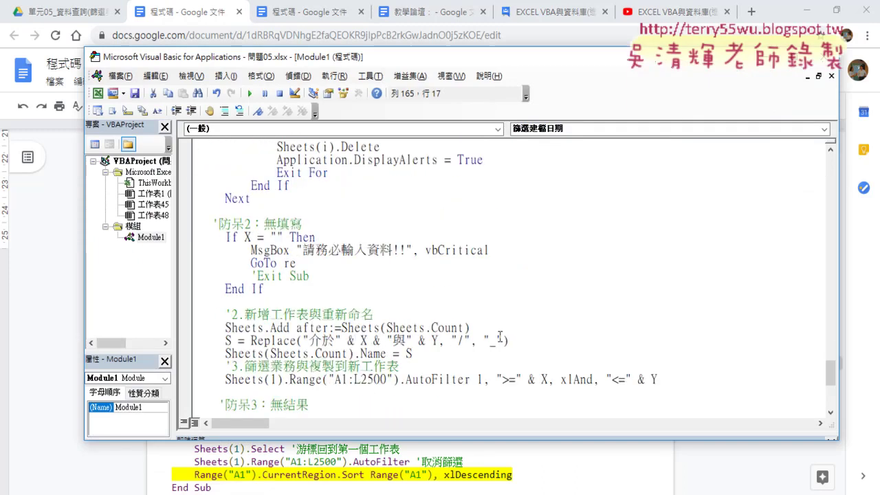
{"action": "left_click_drag", "start_coordinate": [510, 340], "coordinate": [200, 330]}
{"action": "left_click", "coordinate": [185, 337]}
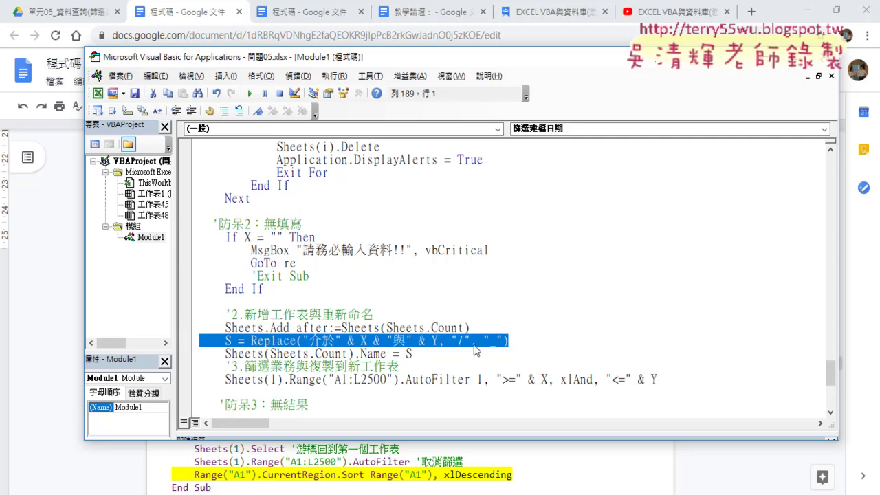
{"action": "left_click", "coordinate": [477, 345]}
{"action": "left_click_drag", "start_coordinate": [466, 340], "coordinate": [456, 341]}
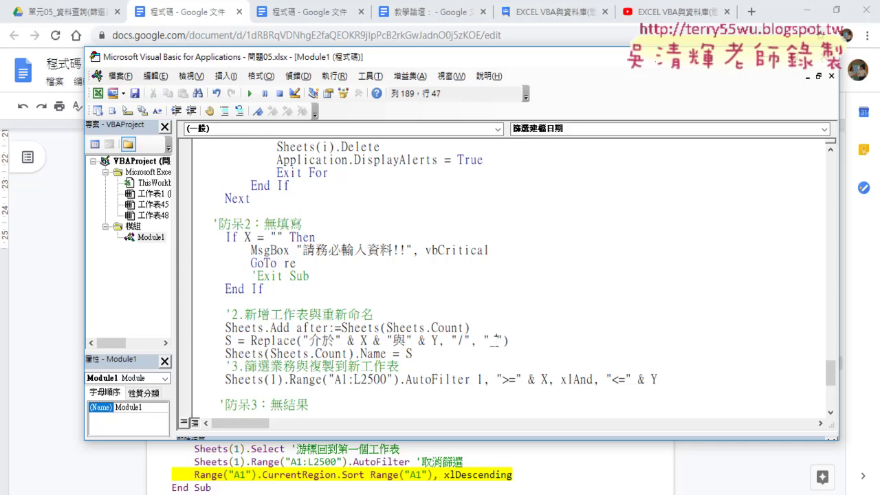
{"action": "double_click", "coordinate": [492, 340]}
{"action": "left_click", "coordinate": [497, 341]}
{"action": "left_click_drag", "start_coordinate": [251, 341], "coordinate": [296, 341]}
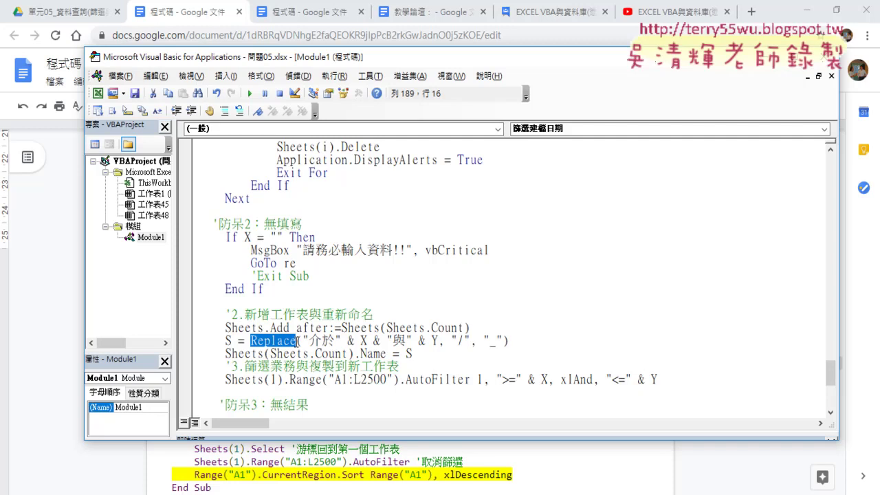
Prefix the Replace call with 'vba.' in the sheet-naming line.
{"action": "left_click", "coordinate": [296, 341]}
{"action": "left_click", "coordinate": [251, 341]}
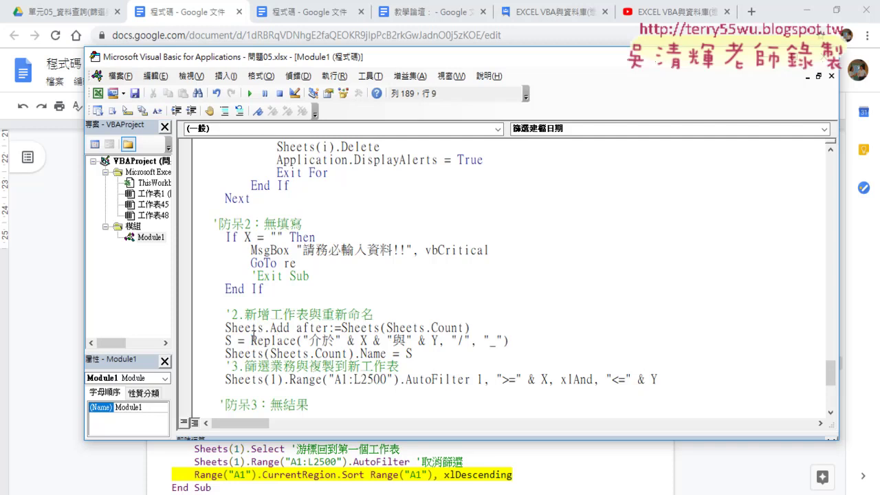
{"action": "type", "text": "vba"}
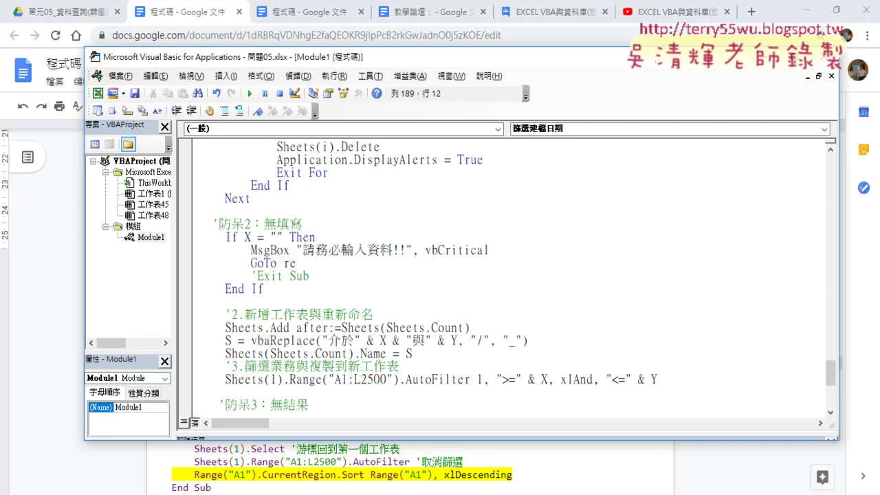
{"action": "type", "text": "."}
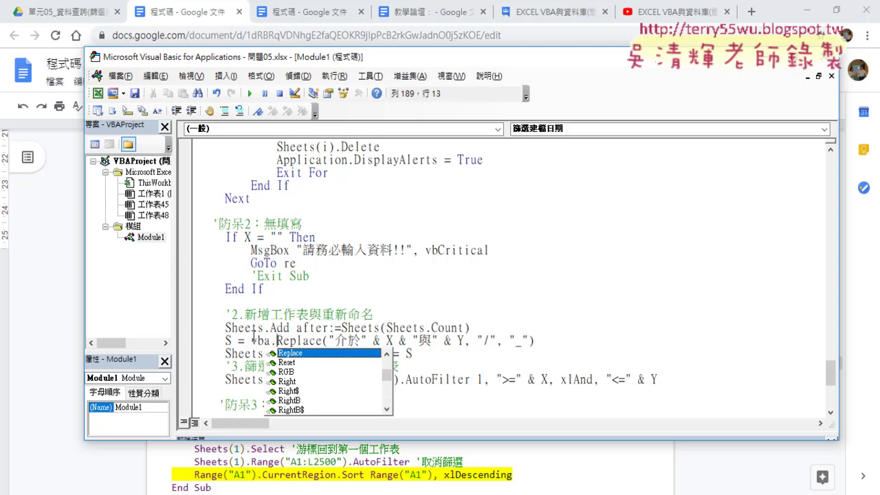
Highlight the Replace arguments: the name expression, X, Y, both & operators and the slash.
{"action": "mouse_move", "coordinate": [328, 340]}
{"action": "left_mouse_down"}
{"action": "mouse_move", "coordinate": [485, 345]}
{"action": "mouse_move", "coordinate": [464, 341]}
{"action": "left_mouse_up"}
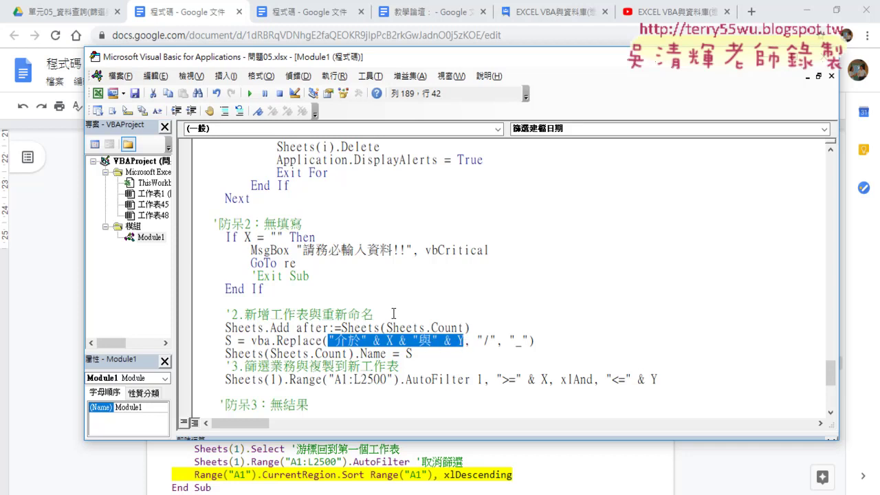
{"action": "scroll", "coordinate": [398, 306], "scroll_direction": "up", "scroll_amount": 2}
{"action": "scroll", "coordinate": [402, 304], "scroll_direction": "up", "scroll_amount": 1}
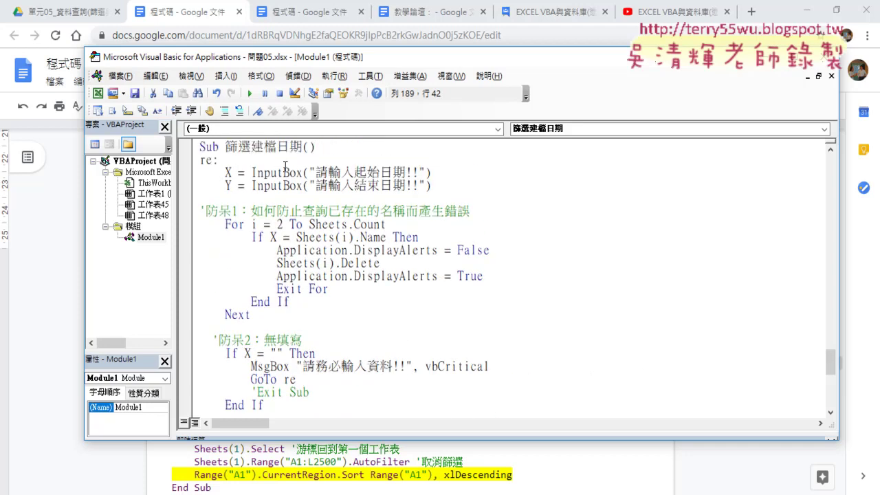
{"action": "scroll", "coordinate": [302, 223], "scroll_direction": "down", "scroll_amount": 2}
{"action": "scroll", "coordinate": [320, 244], "scroll_direction": "down", "scroll_amount": 1}
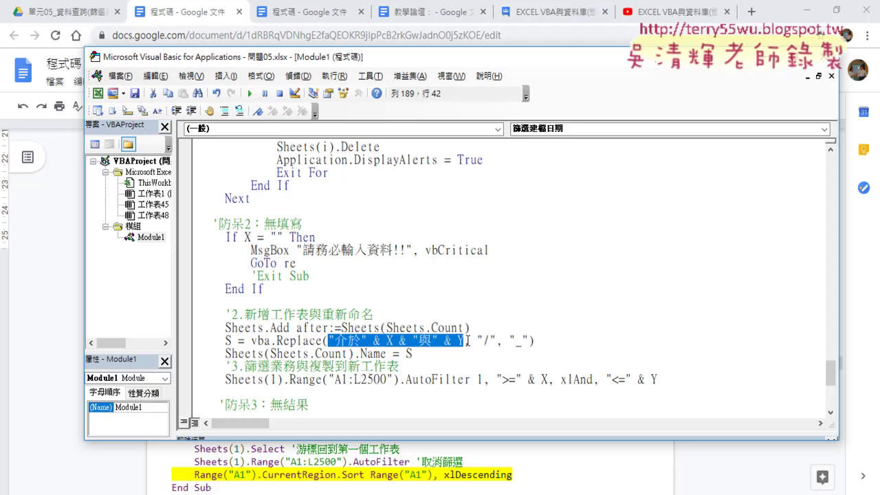
{"action": "left_click_drag", "start_coordinate": [475, 340], "coordinate": [495, 341]}
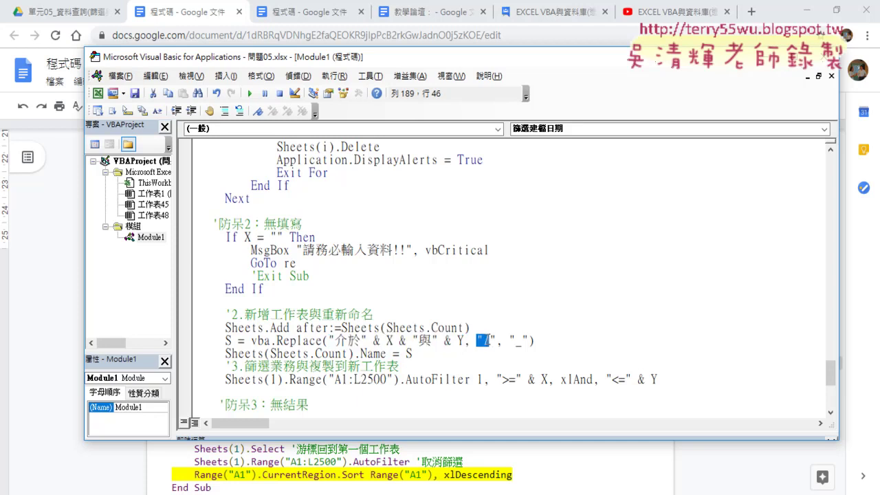
{"action": "double_click", "coordinate": [389, 340]}
{"action": "double_click", "coordinate": [461, 340]}
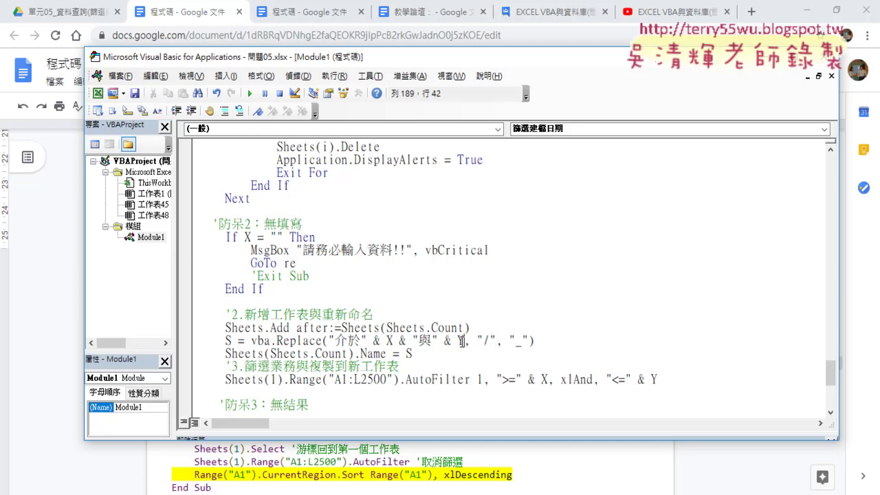
{"action": "double_click", "coordinate": [378, 341]}
{"action": "double_click", "coordinate": [403, 340]}
{"action": "left_click_drag", "start_coordinate": [495, 340], "coordinate": [477, 341]}
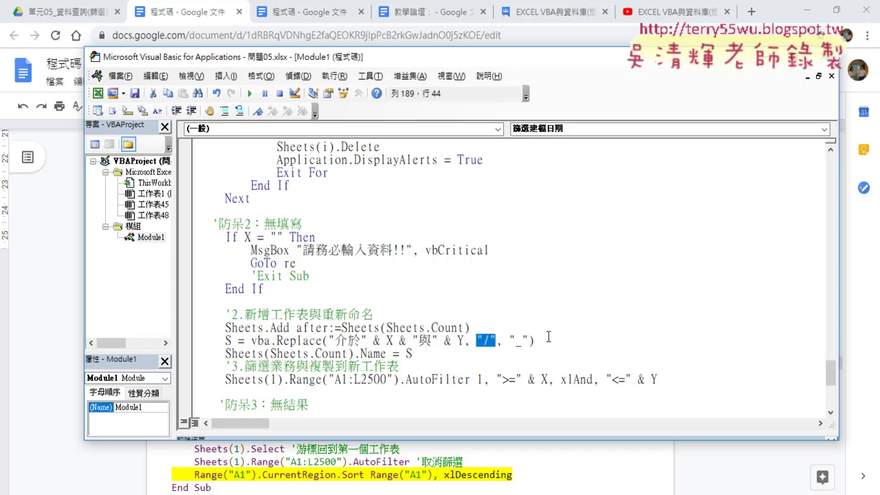
Handwrite the example date "2009/1/1" beside the code, marking X and the slashes.
{"action": "mouse_move", "coordinate": [366, 281]}
{"action": "left_mouse_down"}
{"action": "mouse_move", "coordinate": [380, 295]}
{"action": "mouse_move", "coordinate": [399, 283]}
{"action": "mouse_move", "coordinate": [413, 301]}
{"action": "left_mouse_up"}
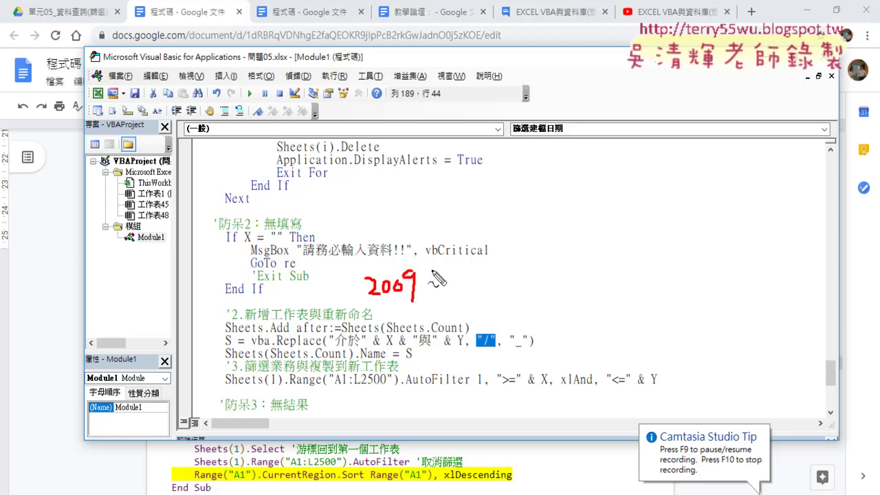
{"action": "left_click_drag", "start_coordinate": [433, 272], "coordinate": [425, 300]}
{"action": "mouse_move", "coordinate": [440, 275]}
{"action": "left_mouse_down"}
{"action": "mouse_move", "coordinate": [440, 300]}
{"action": "mouse_move", "coordinate": [463, 298]}
{"action": "left_mouse_up"}
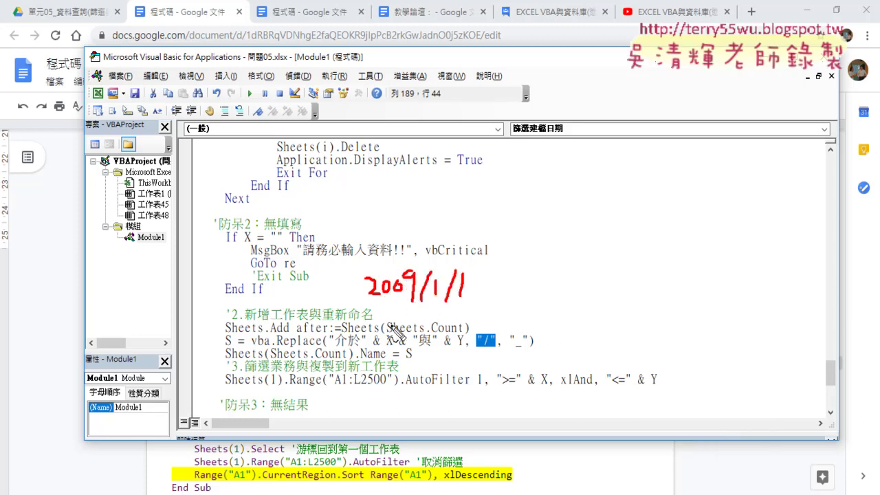
{"action": "left_click_drag", "start_coordinate": [372, 348], "coordinate": [407, 350]}
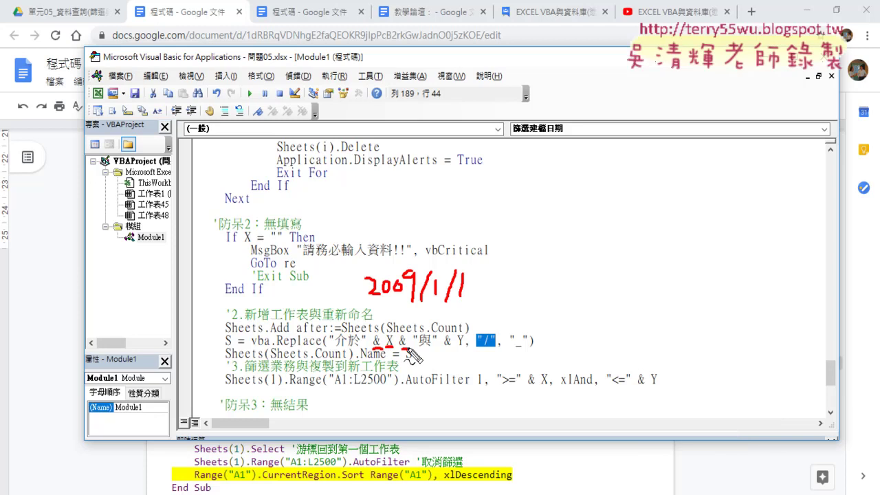
{"action": "left_click_drag", "start_coordinate": [352, 268], "coordinate": [353, 280]}
{"action": "left_click_drag", "start_coordinate": [357, 270], "coordinate": [358, 282]}
{"action": "left_click_drag", "start_coordinate": [473, 260], "coordinate": [472, 271]}
{"action": "left_click_drag", "start_coordinate": [486, 256], "coordinate": [485, 275]}
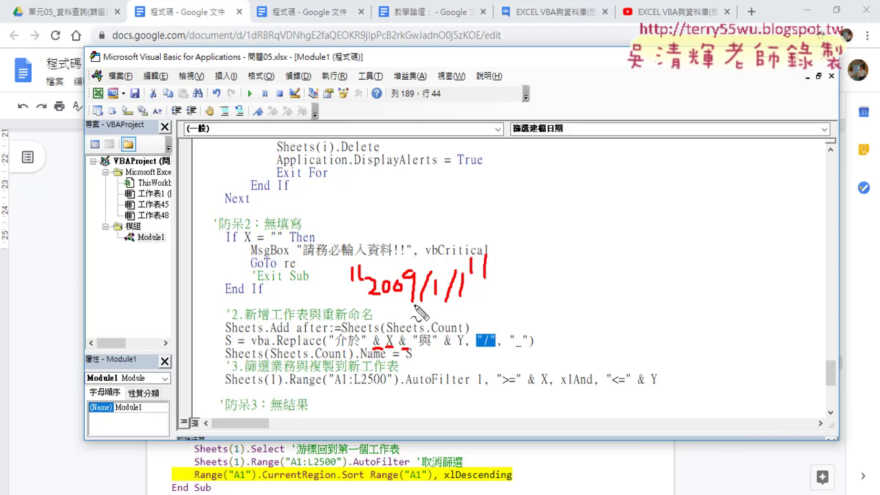
{"action": "left_click_drag", "start_coordinate": [411, 301], "coordinate": [462, 299]}
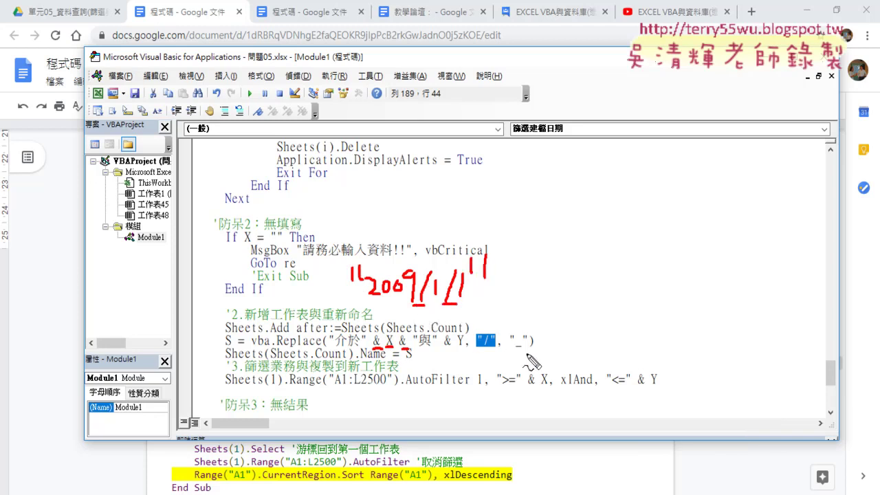
Annotate the slash becoming an underscore and S becoming the new sheet's name.
{"action": "left_click_drag", "start_coordinate": [511, 352], "coordinate": [523, 352]}
{"action": "left_click_drag", "start_coordinate": [485, 329], "coordinate": [508, 318]}
{"action": "left_click_drag", "start_coordinate": [317, 348], "coordinate": [289, 348]}
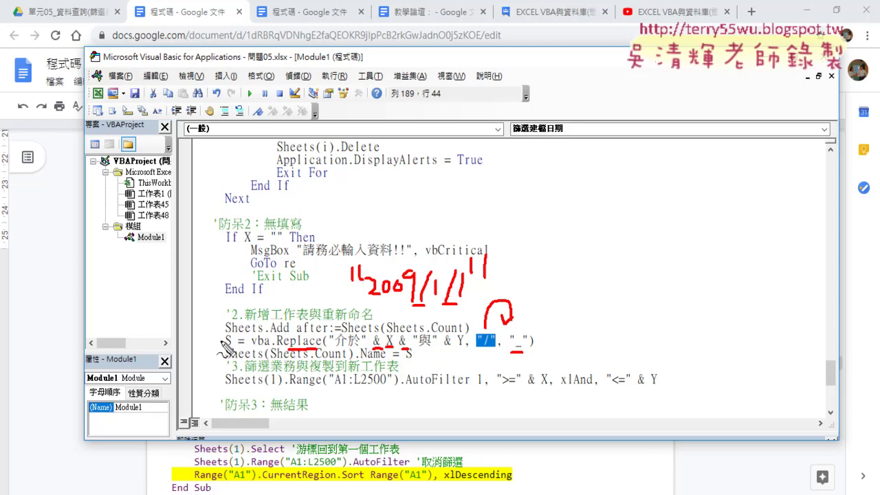
{"action": "mouse_move", "coordinate": [222, 351]}
{"action": "left_mouse_down"}
{"action": "mouse_move", "coordinate": [288, 352]}
{"action": "mouse_move", "coordinate": [242, 322]}
{"action": "mouse_move", "coordinate": [231, 336]}
{"action": "left_mouse_up"}
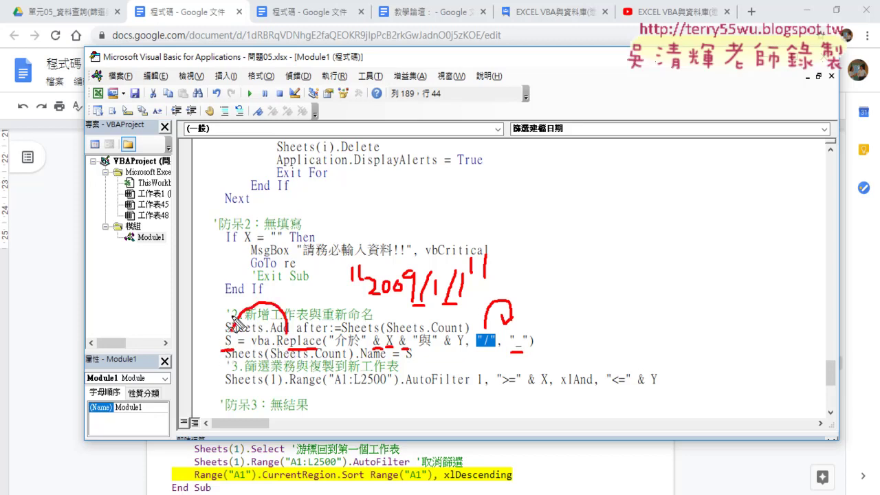
{"action": "left_click_drag", "start_coordinate": [400, 360], "coordinate": [413, 359]}
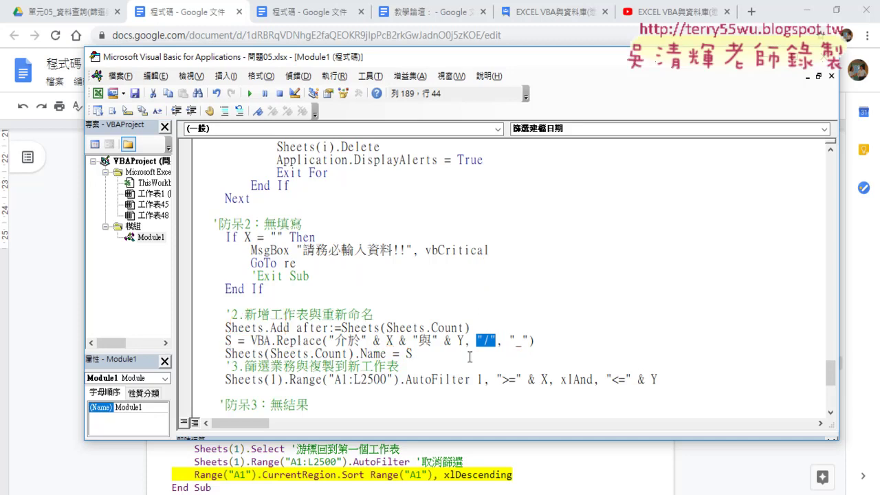
Highlight the AutoFilter arguments 1, ">=", xlAnd and Y, then return to the Excel workbook.
{"action": "left_click", "coordinate": [497, 362]}
{"action": "scroll", "coordinate": [497, 362], "scroll_direction": "down", "scroll_amount": 1}
{"action": "double_click", "coordinate": [480, 341]}
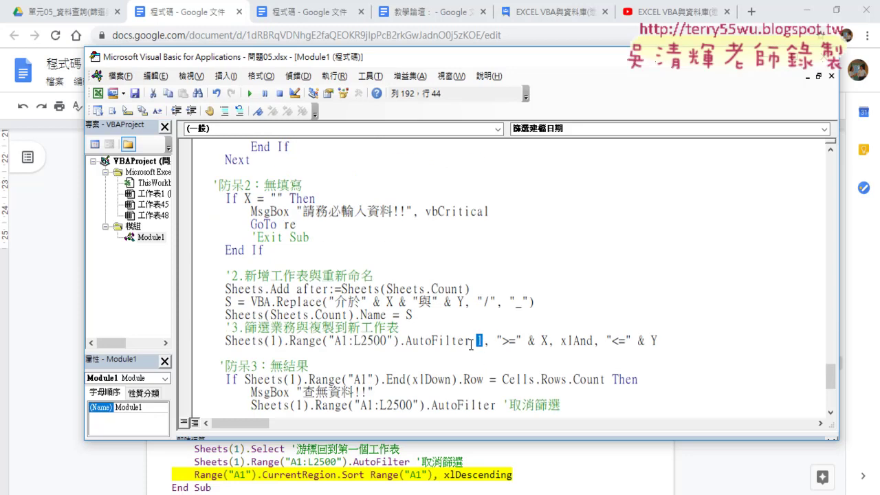
{"action": "left_click", "coordinate": [497, 341]}
{"action": "left_click_drag", "start_coordinate": [497, 341], "coordinate": [522, 341]}
{"action": "left_click", "coordinate": [523, 340]}
{"action": "left_click_drag", "start_coordinate": [600, 340], "coordinate": [583, 341]}
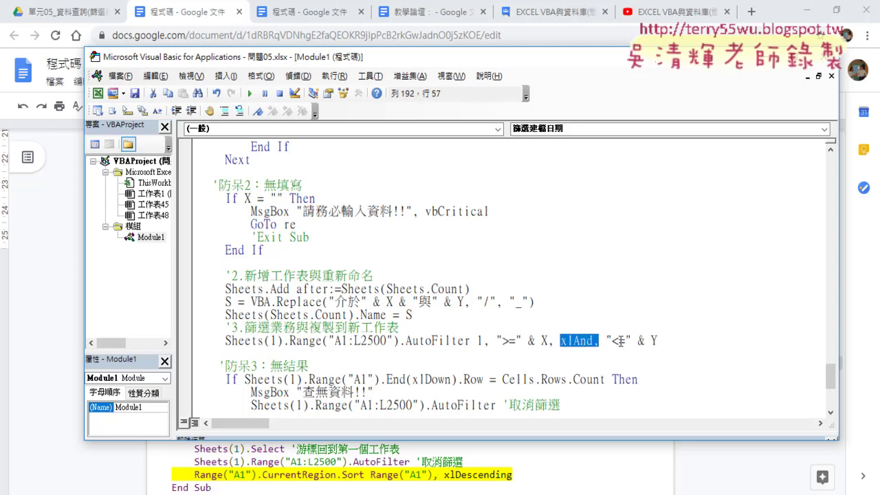
{"action": "left_click_drag", "start_coordinate": [658, 340], "coordinate": [645, 341]}
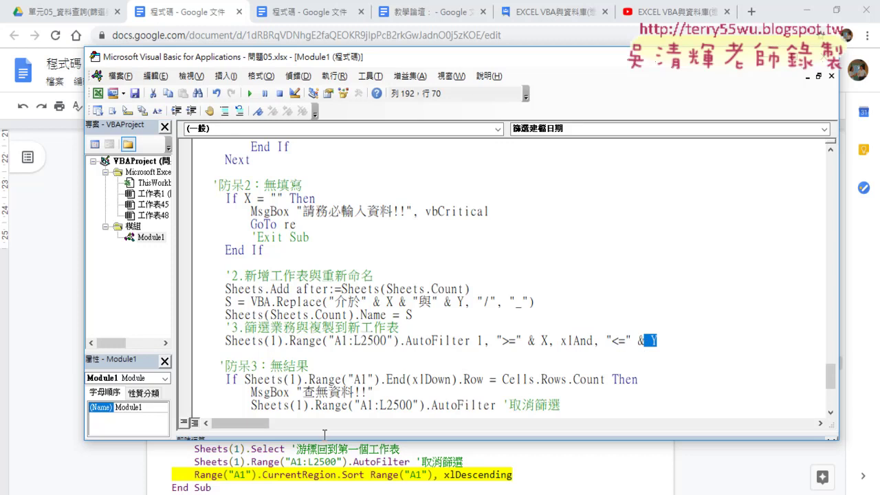
{"action": "left_click", "coordinate": [89, 440]}
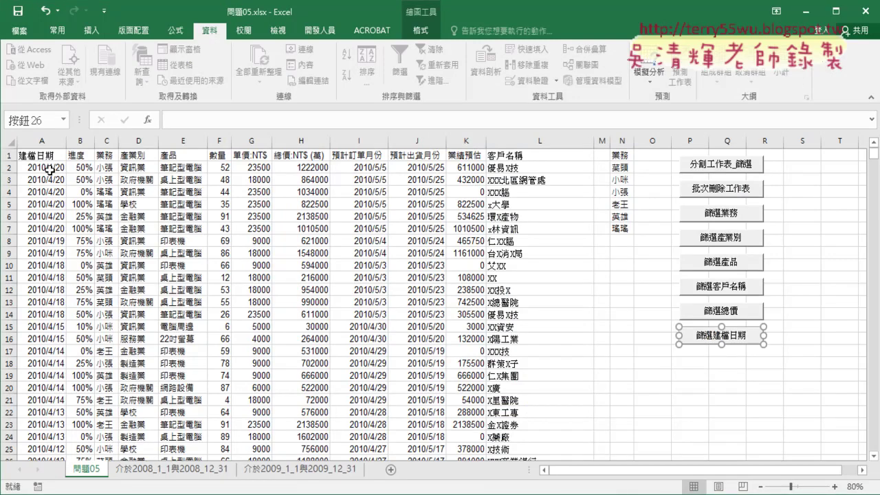
Enter 1900/1/1 in O19 and format it as 通用格式 so it shows 1.
{"action": "left_click", "coordinate": [654, 375]}
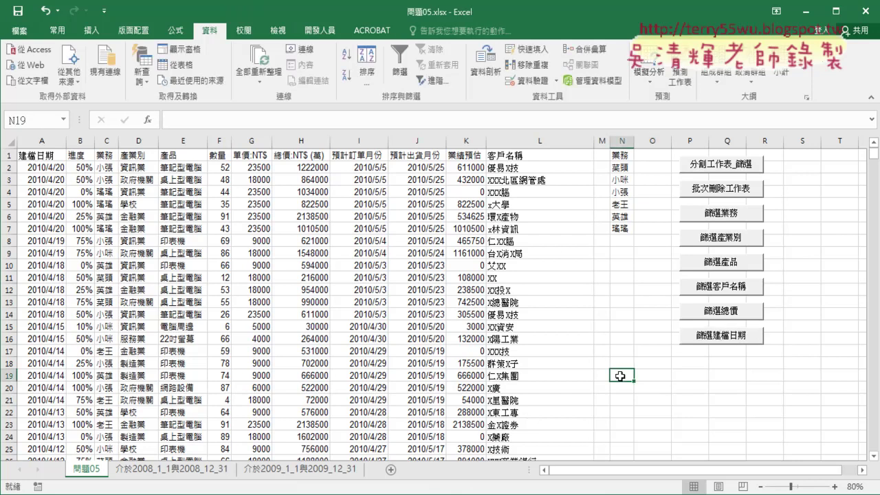
{"action": "type", "text": "19"}
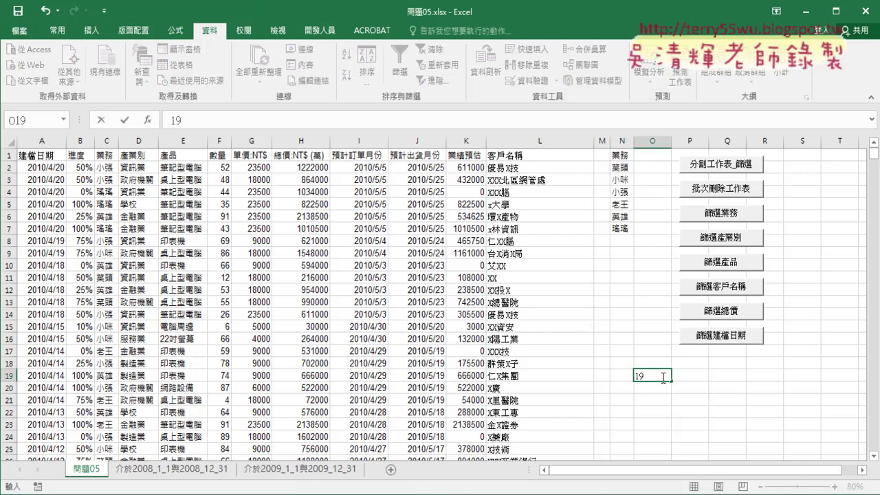
{"action": "type", "text": "00/1/1"}
{"action": "key", "text": "Return"}
{"action": "right_click", "coordinate": [663, 377]}
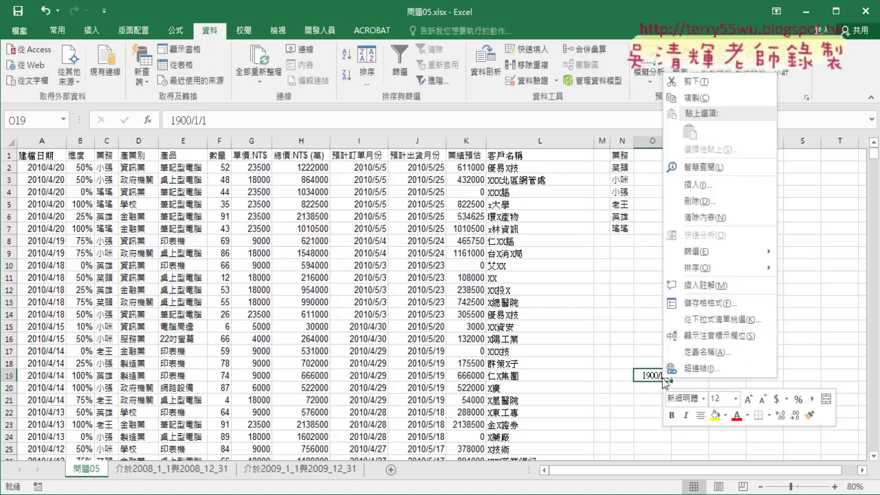
{"action": "left_click", "coordinate": [700, 308]}
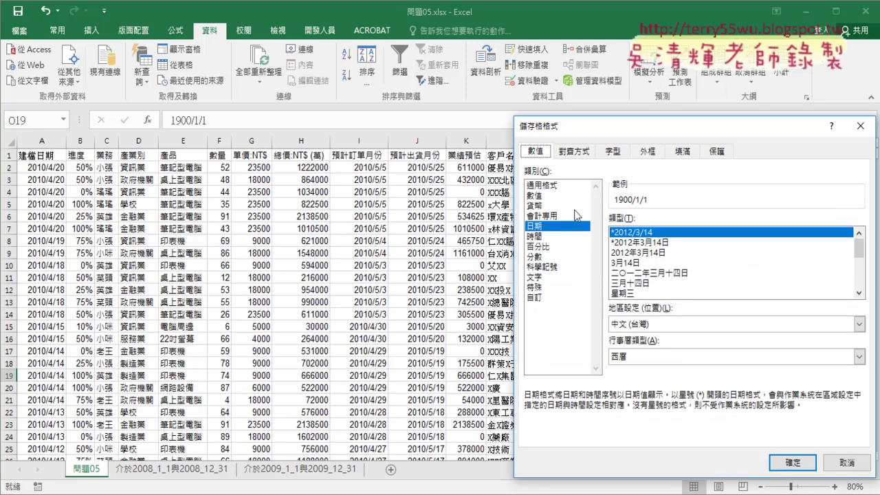
{"action": "left_click", "coordinate": [550, 186]}
{"action": "left_click", "coordinate": [790, 461]}
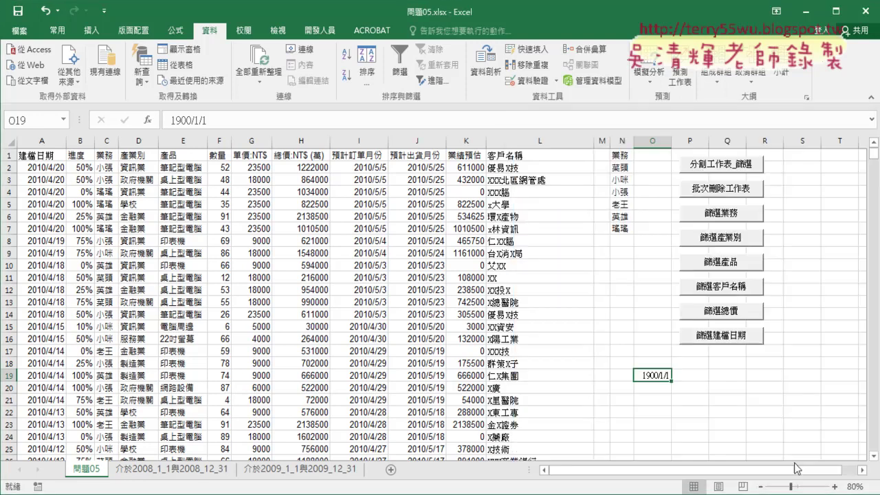
{"action": "left_click", "coordinate": [42, 164]}
Show A2's date as serial 40288 with 通用格式, undo it, and clear O19.
{"action": "right_click", "coordinate": [42, 165]}
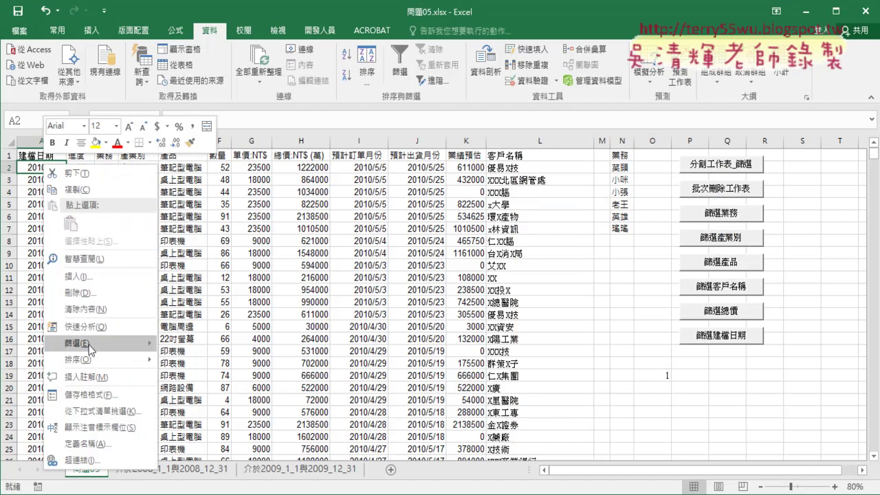
{"action": "left_click", "coordinate": [102, 397]}
{"action": "left_click_drag", "start_coordinate": [177, 141], "coordinate": [397, 124]}
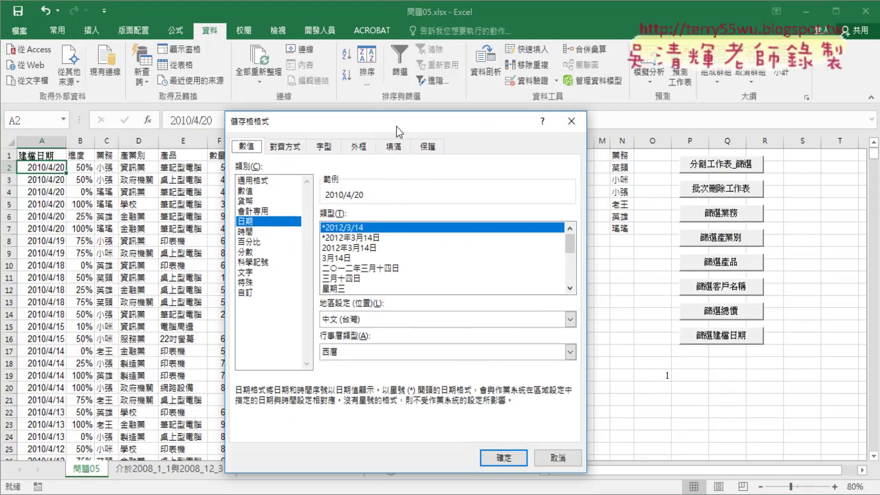
{"action": "left_click", "coordinate": [268, 182]}
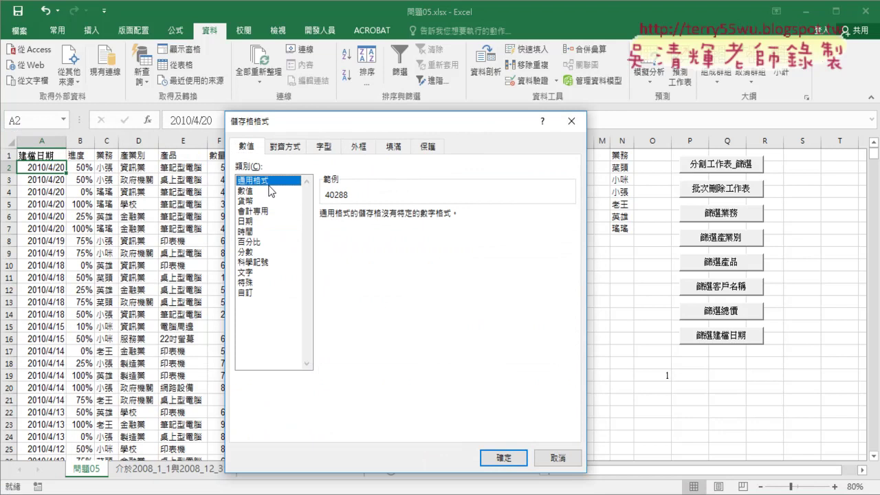
{"action": "left_click", "coordinate": [507, 455]}
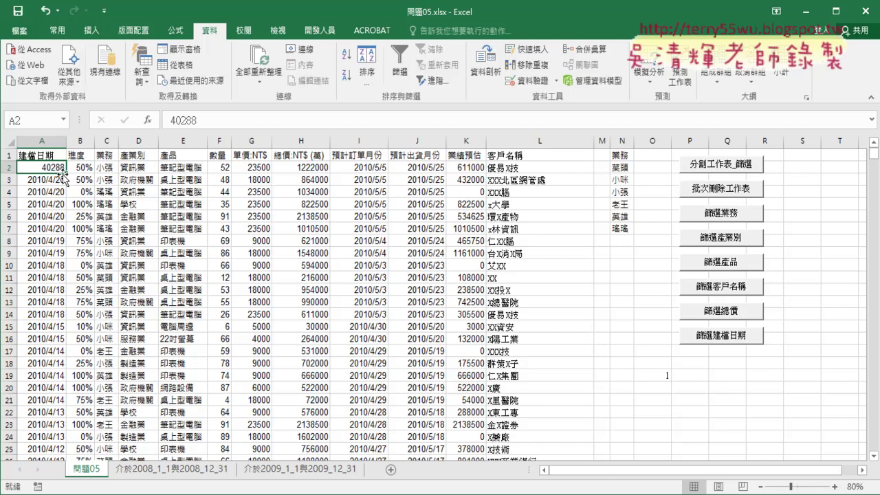
{"action": "key", "text": "ctrl+z"}
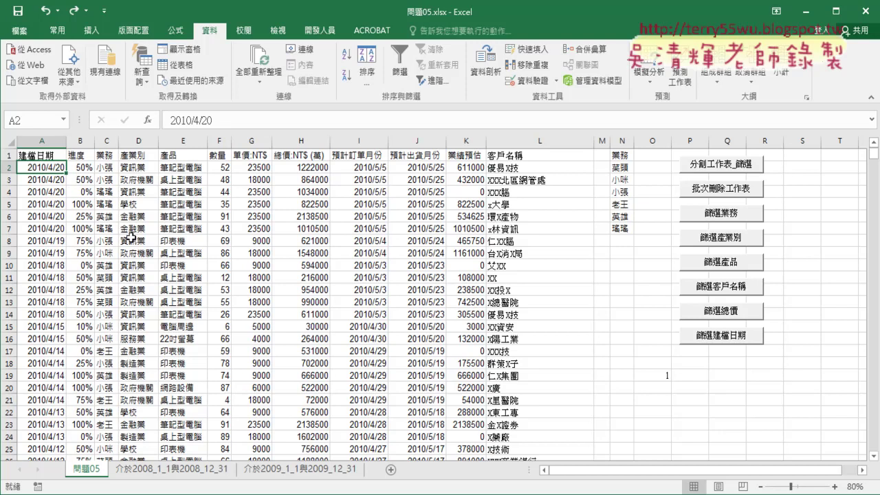
{"action": "left_click", "coordinate": [657, 377]}
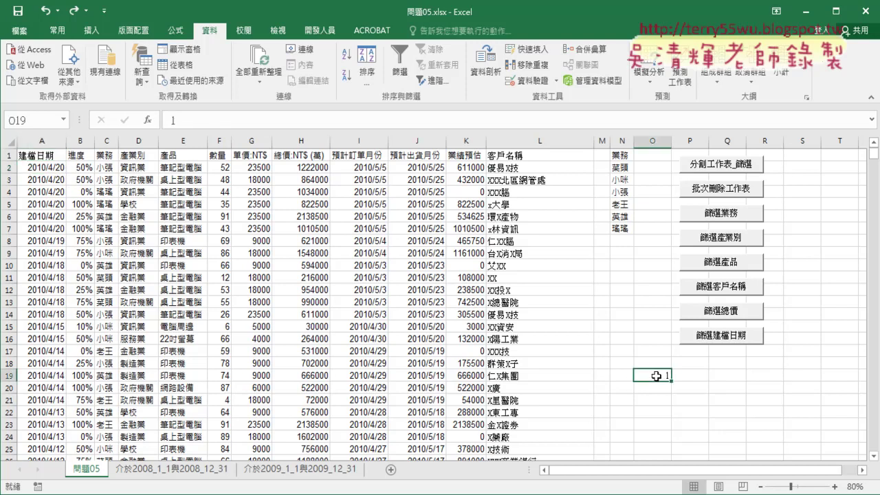
{"action": "key", "text": "Delete"}
Open the VBA editor from 開發人員, then go to the Google Docs code copy's AutoFilter line.
{"action": "left_click", "coordinate": [323, 32]}
{"action": "left_click", "coordinate": [24, 61]}
{"action": "scroll", "coordinate": [357, 310], "scroll_direction": "down", "scroll_amount": 1}
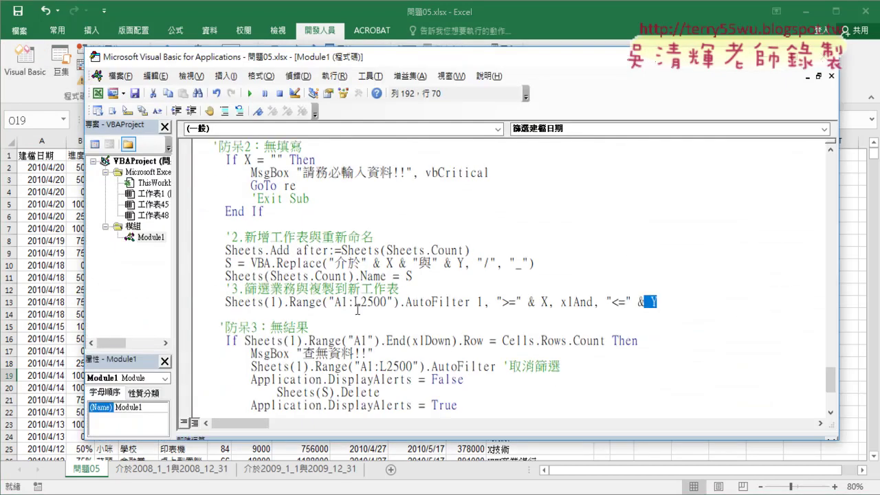
{"action": "key", "text": "alt+Tab"}
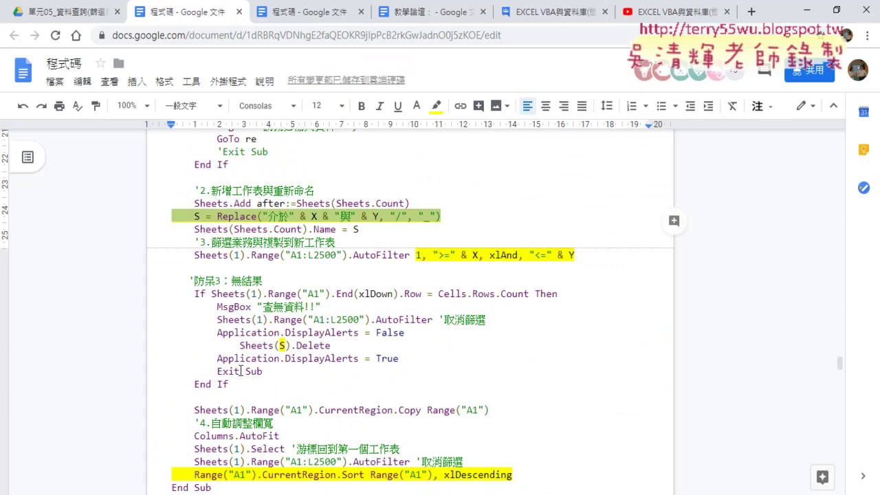
{"action": "left_click", "coordinate": [478, 256]}
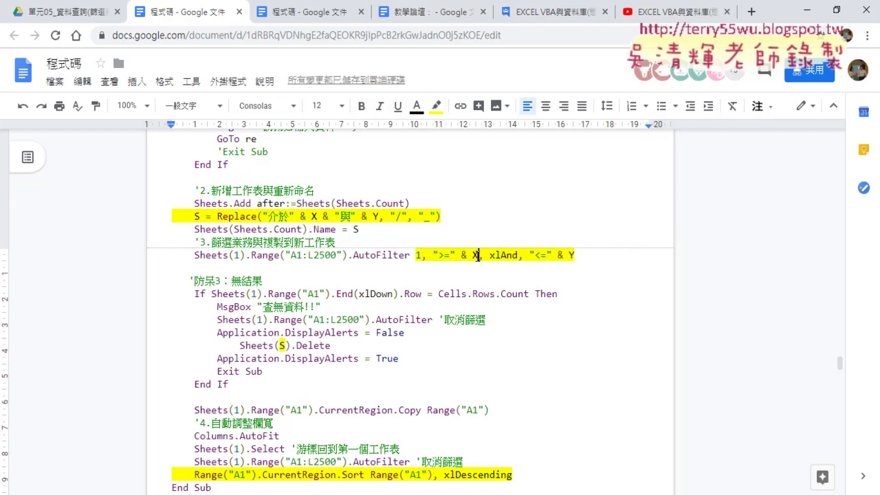